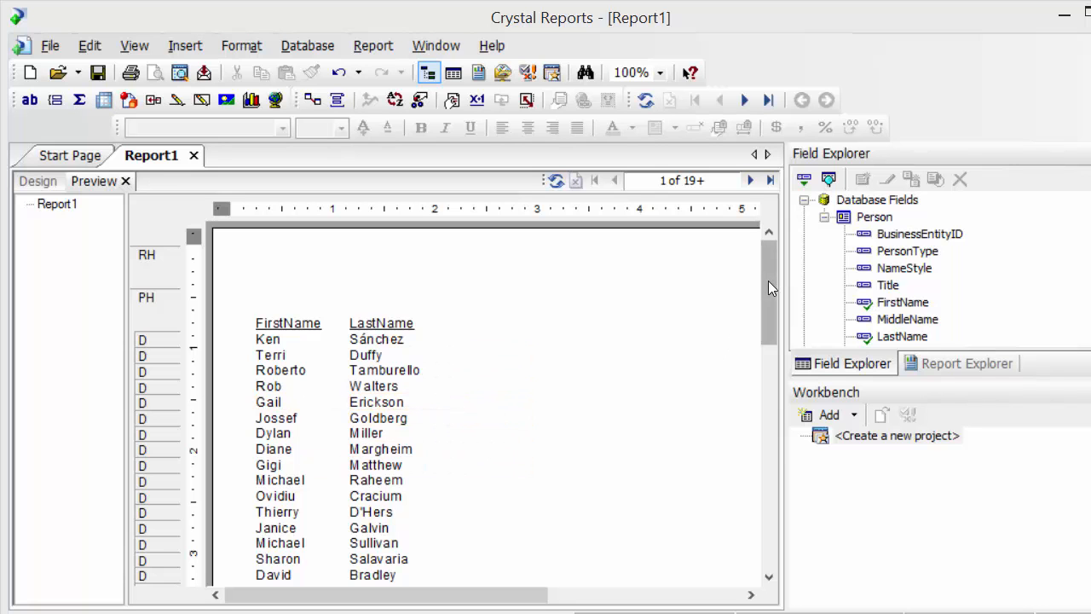
# Create a new string parameter field named Search Last Name with a static list of values.
pyautogui.moveTo(768, 281); pyautogui.dragTo(772, 256)
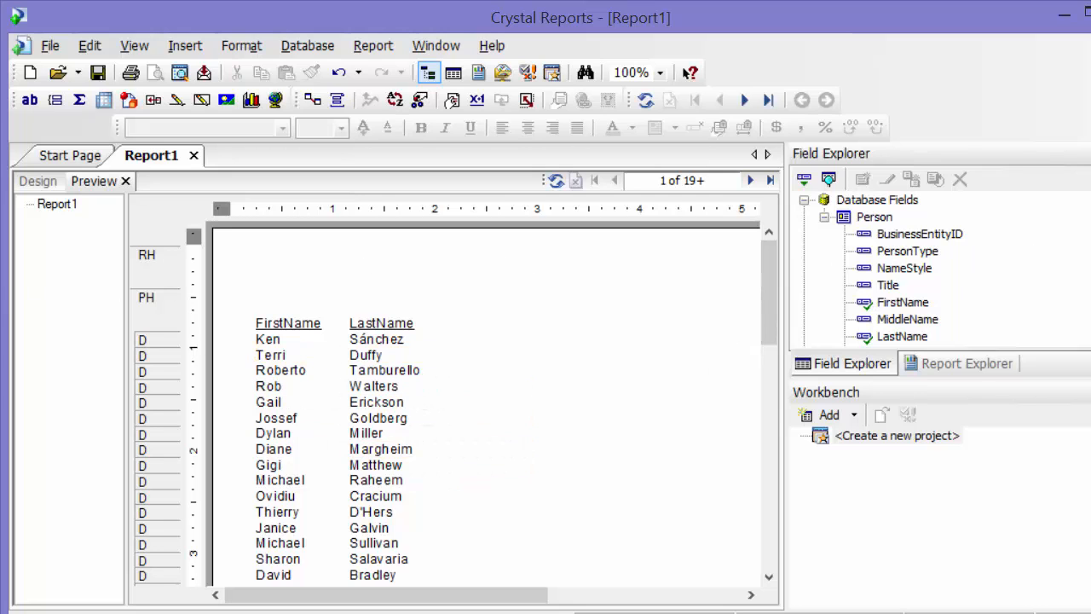
pyautogui.scroll(-1, 940, 270)
pyautogui.scroll(-3, 880, 268)
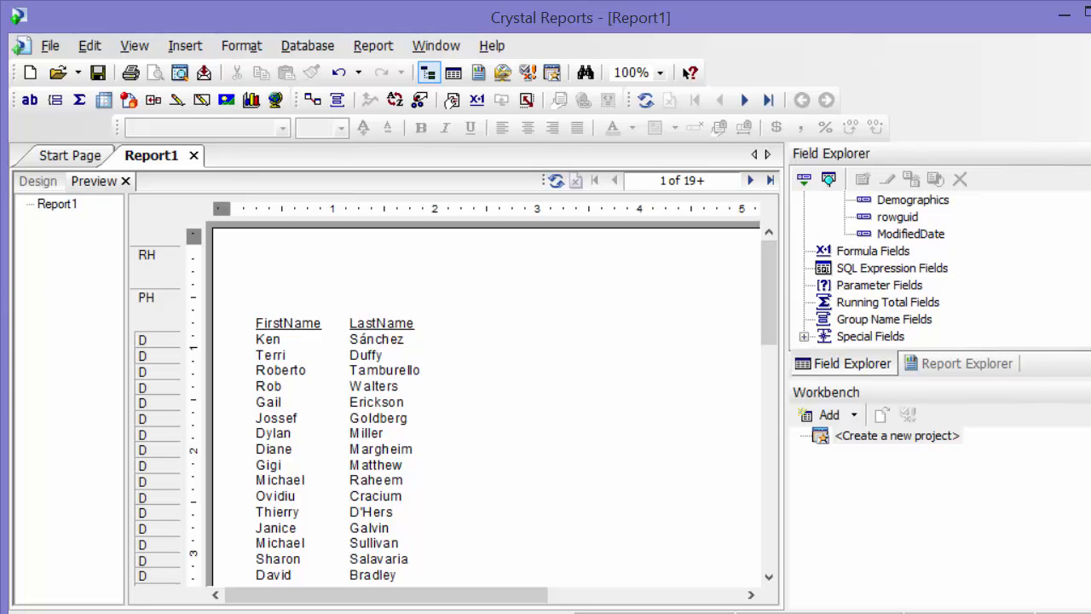
pyautogui.click(860, 288)
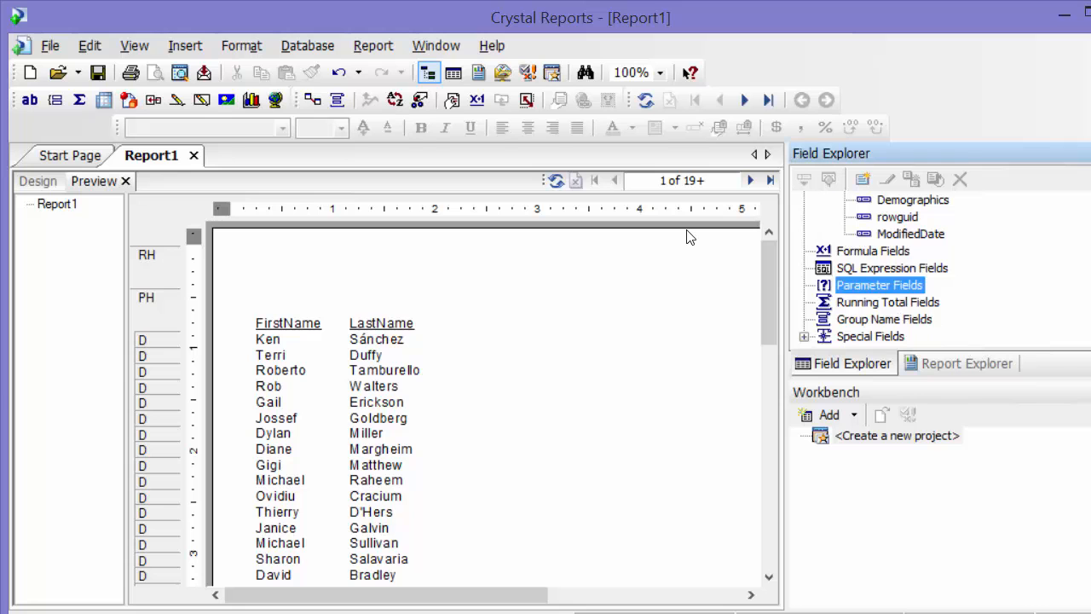
pyautogui.rightClick(859, 288)
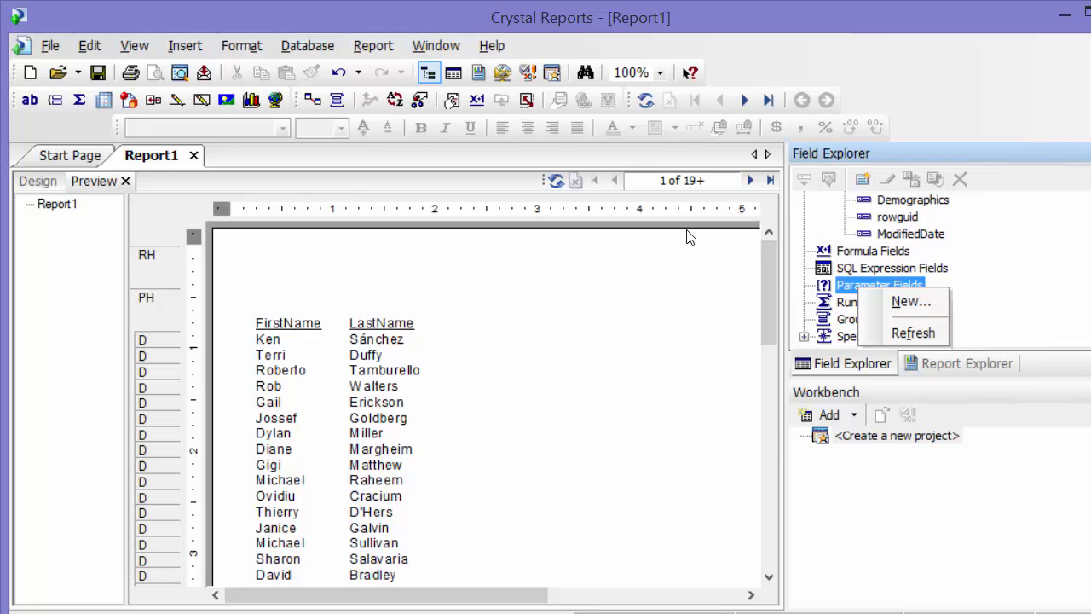
pyautogui.click(907, 300)
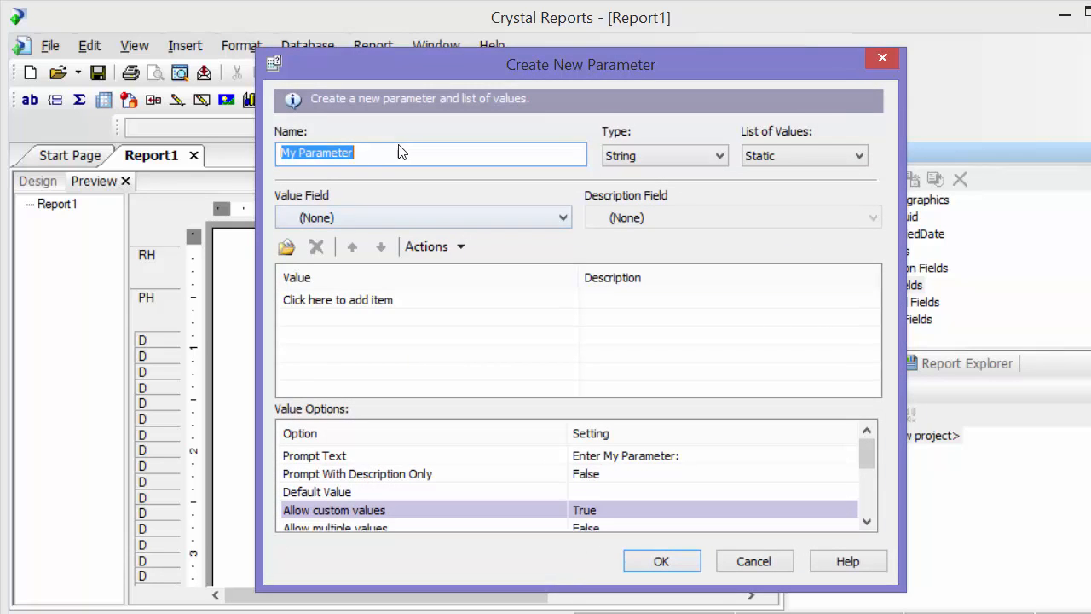
pyautogui.write('S')
pyautogui.write('earc')
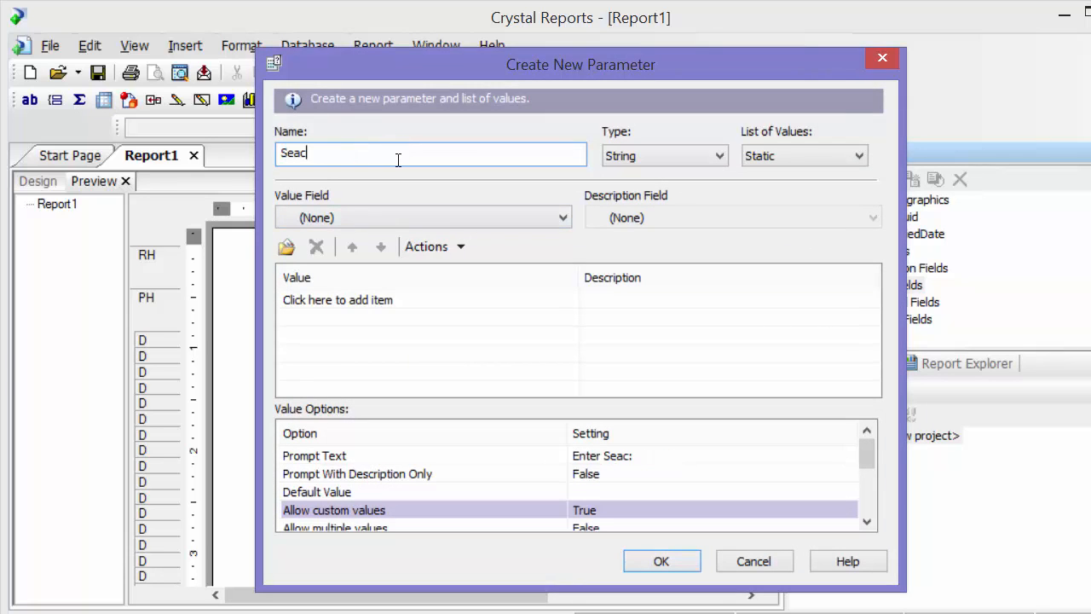
pyautogui.press('BackSpace')
pyautogui.write('rch Last Name')
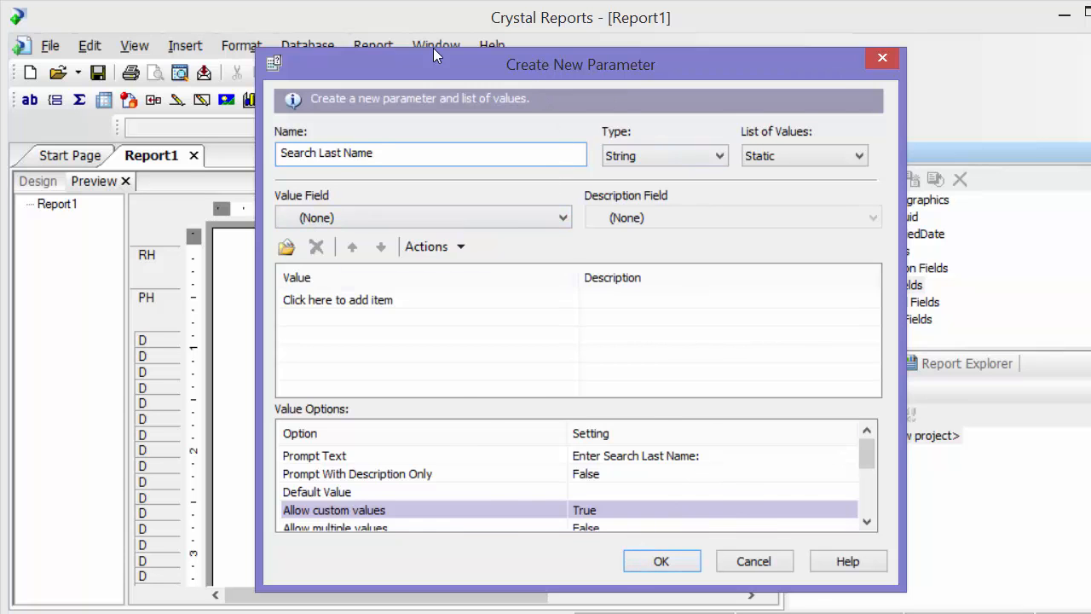
pyautogui.moveTo(433, 48); pyautogui.dragTo(387, 22)
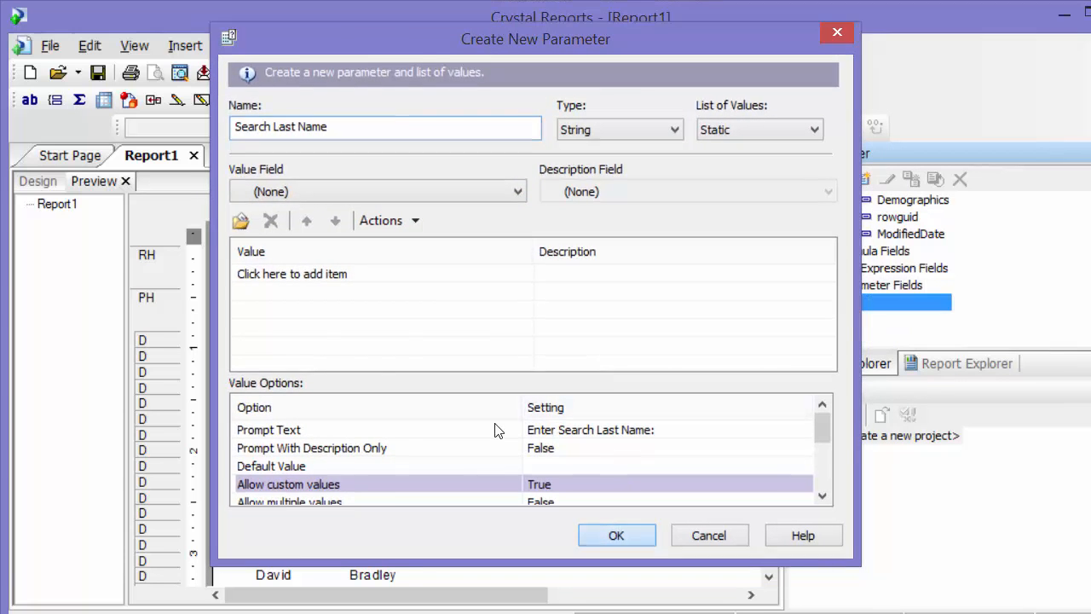
pyautogui.click(616, 536)
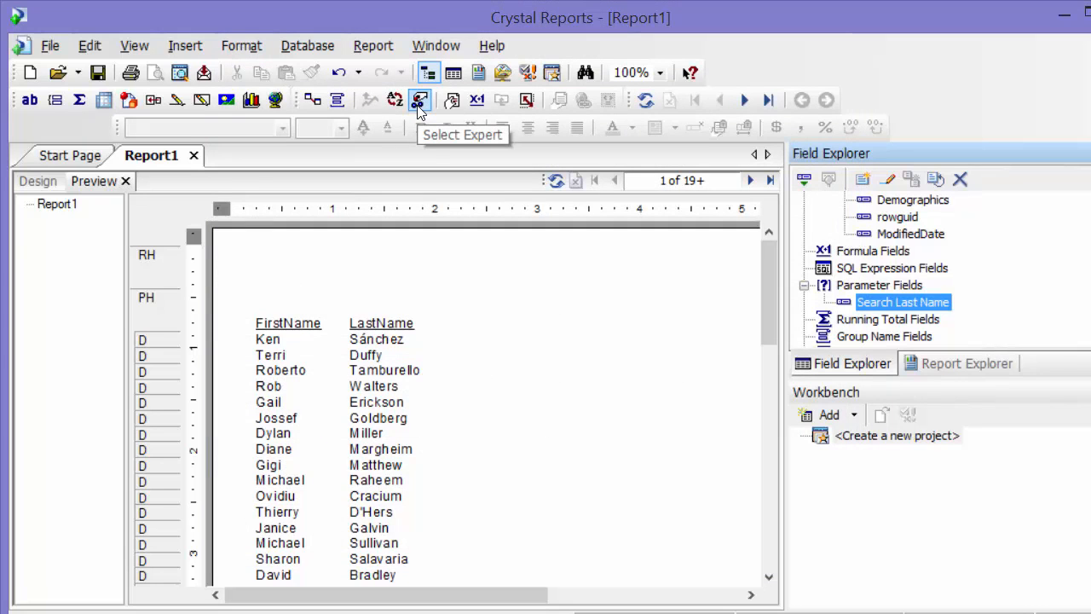
# Add a record selection condition on Person.LastName in the Select Expert using the "is like" comparison.
pyautogui.click(373, 45)
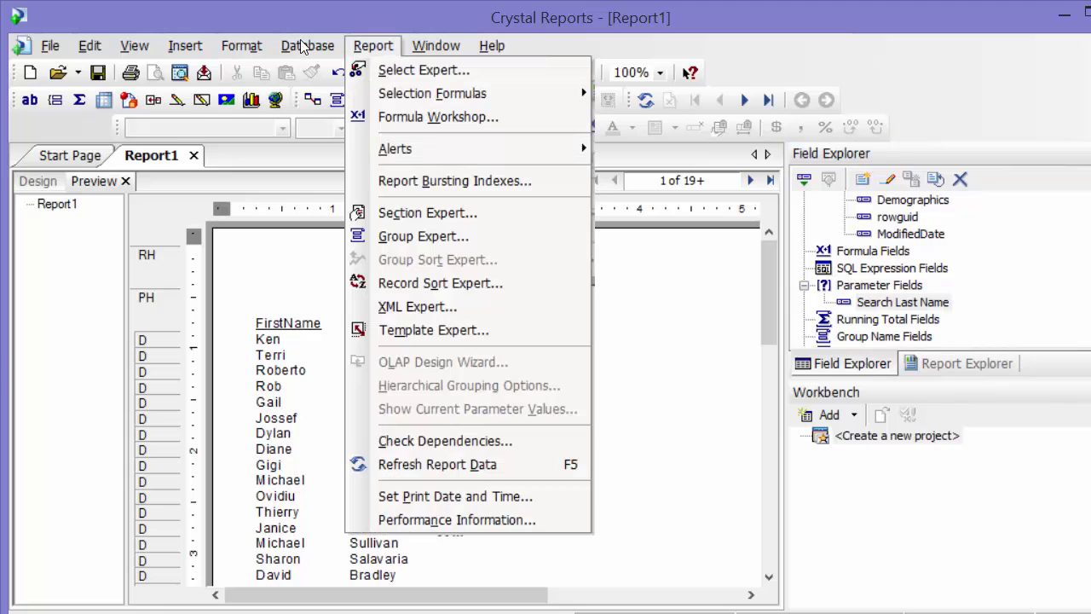
pyautogui.click(398, 73)
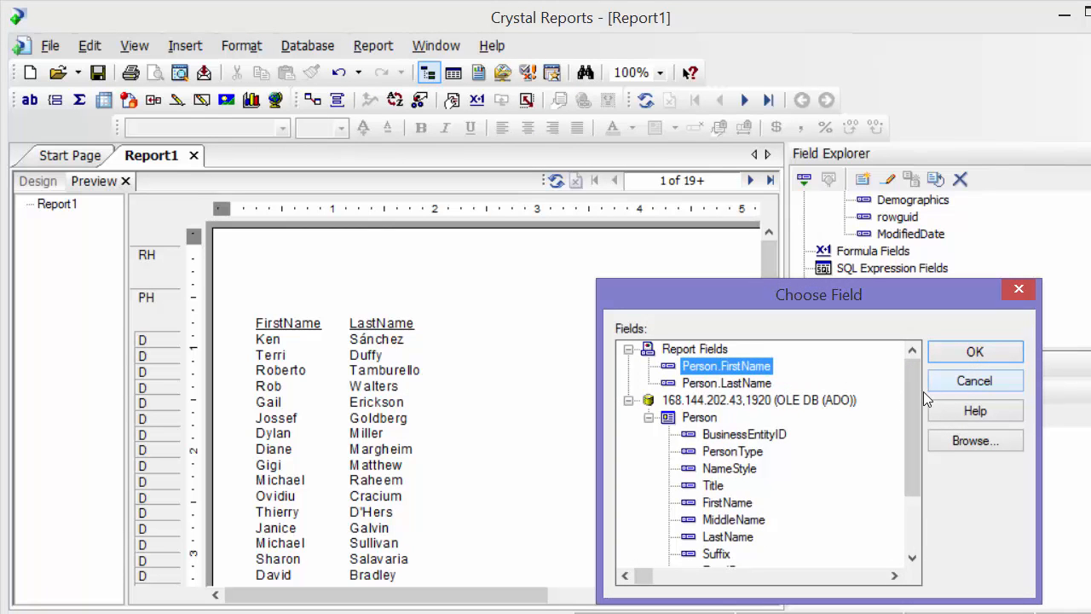
pyautogui.doubleClick(753, 383)
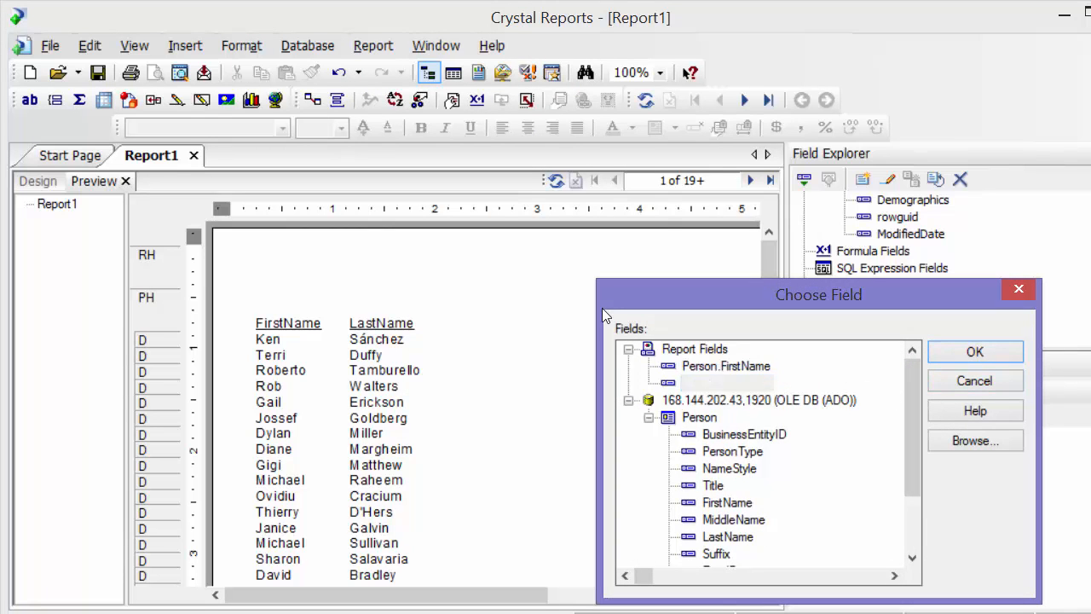
pyautogui.moveTo(388, 90); pyautogui.dragTo(558, 192)
pyautogui.click(419, 258)
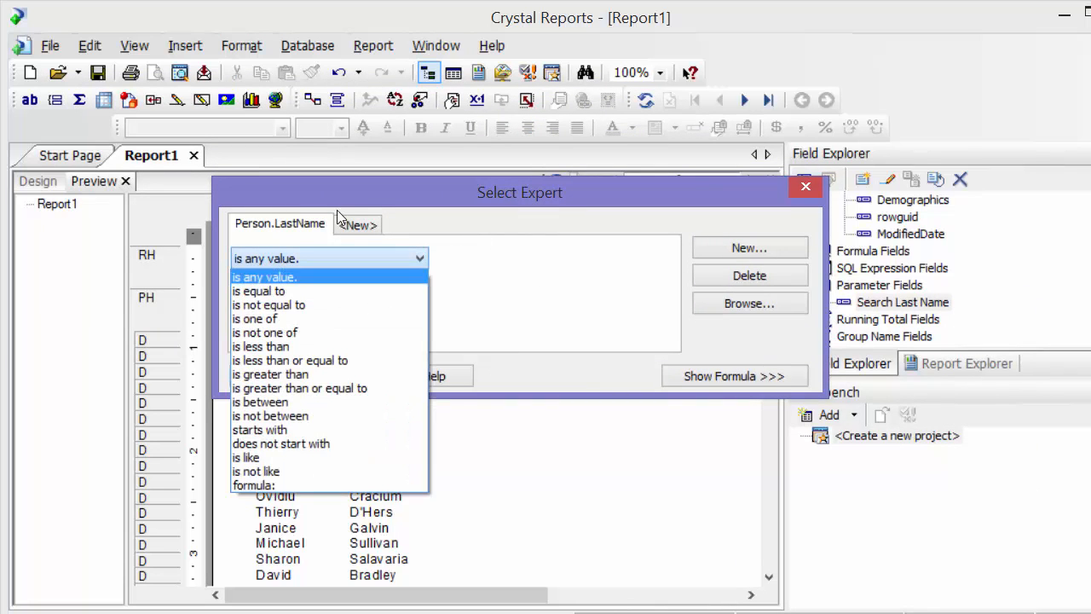
pyautogui.click(270, 461)
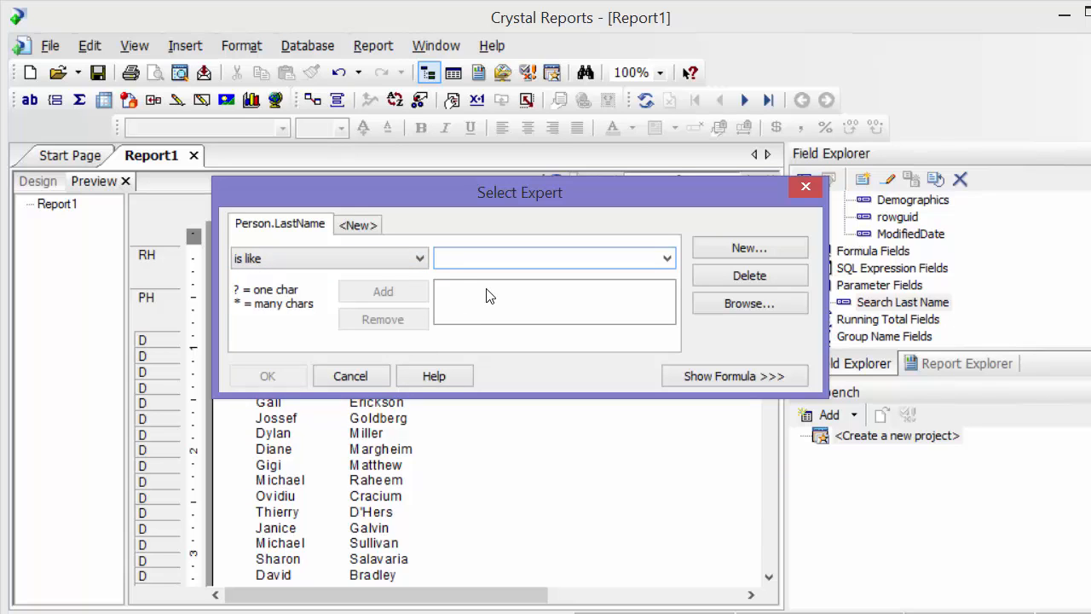
pyautogui.write("'")
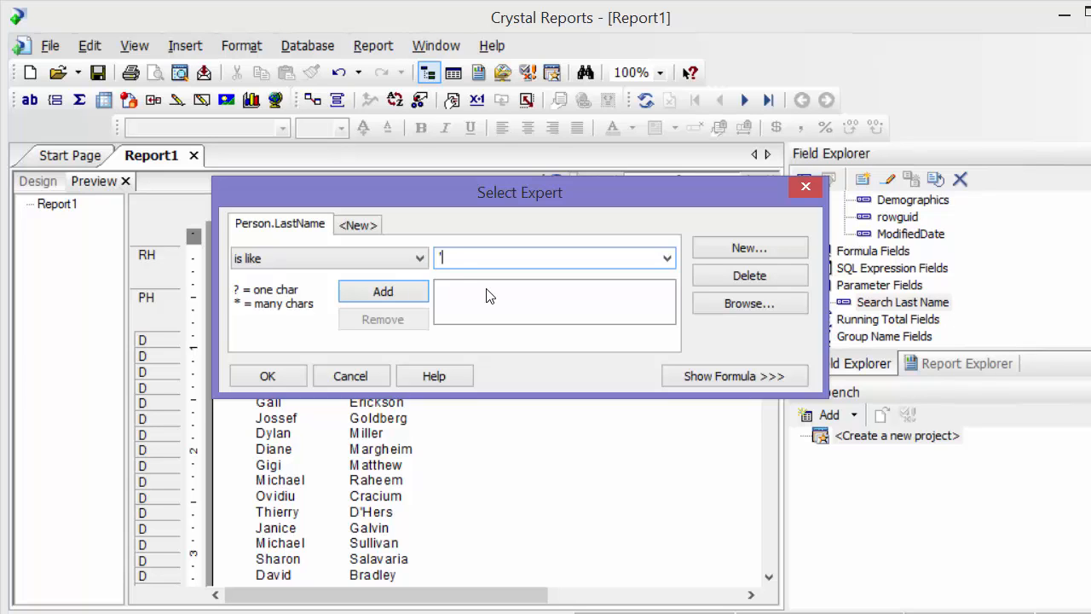
pyautogui.write('*')
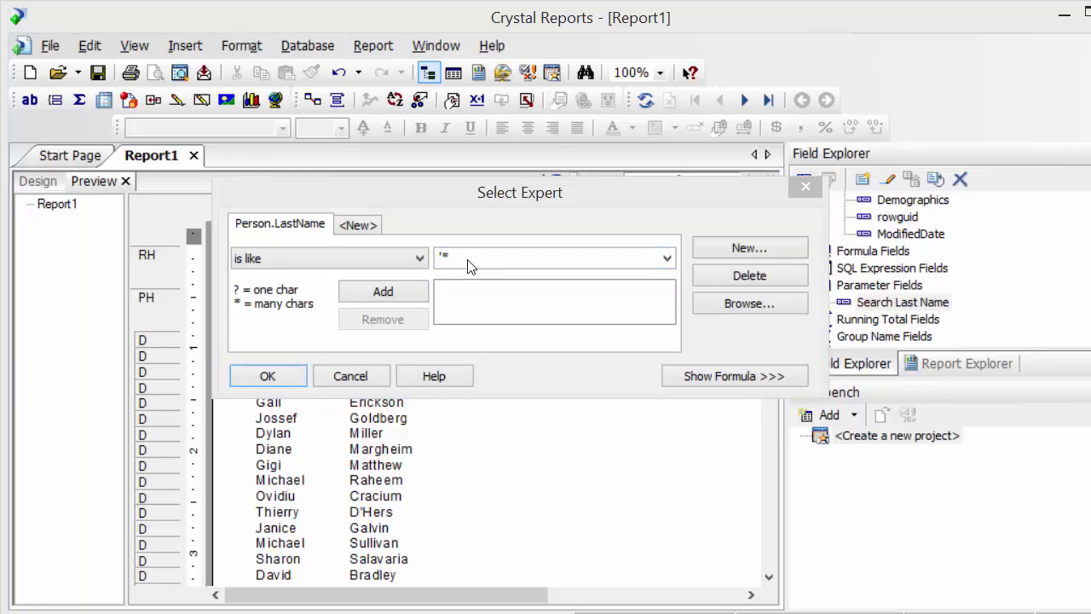
pyautogui.click(467, 260)
pyautogui.press('BackSpace')
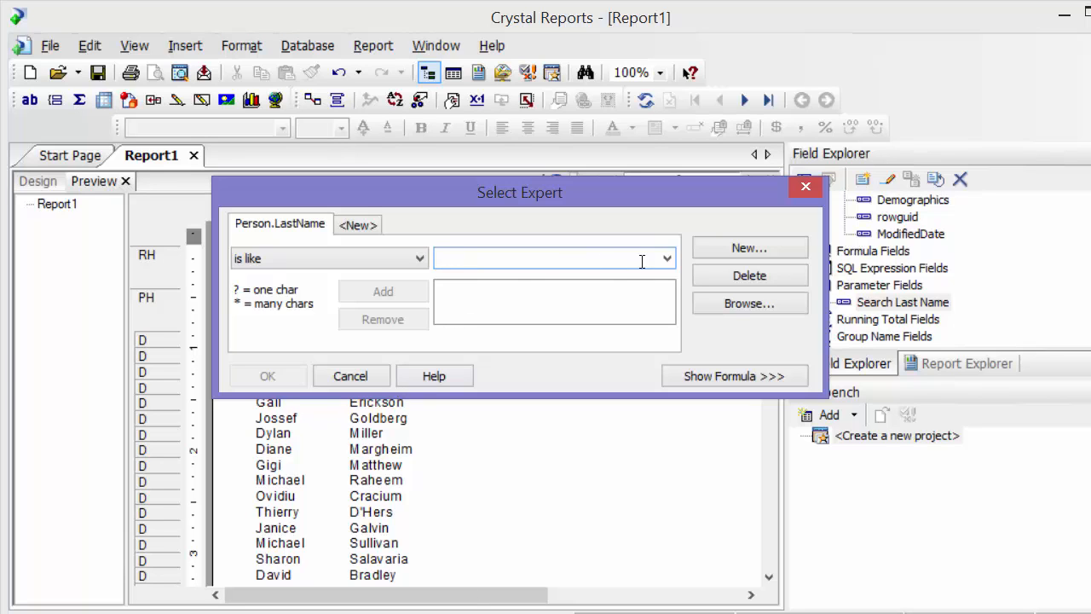
# Set the comparison value of the Person.LastName condition to the {?Search Last Name} parameter.
pyautogui.click(668, 258)
pyautogui.scroll(3, 621, 281)
pyautogui.click(621, 271)
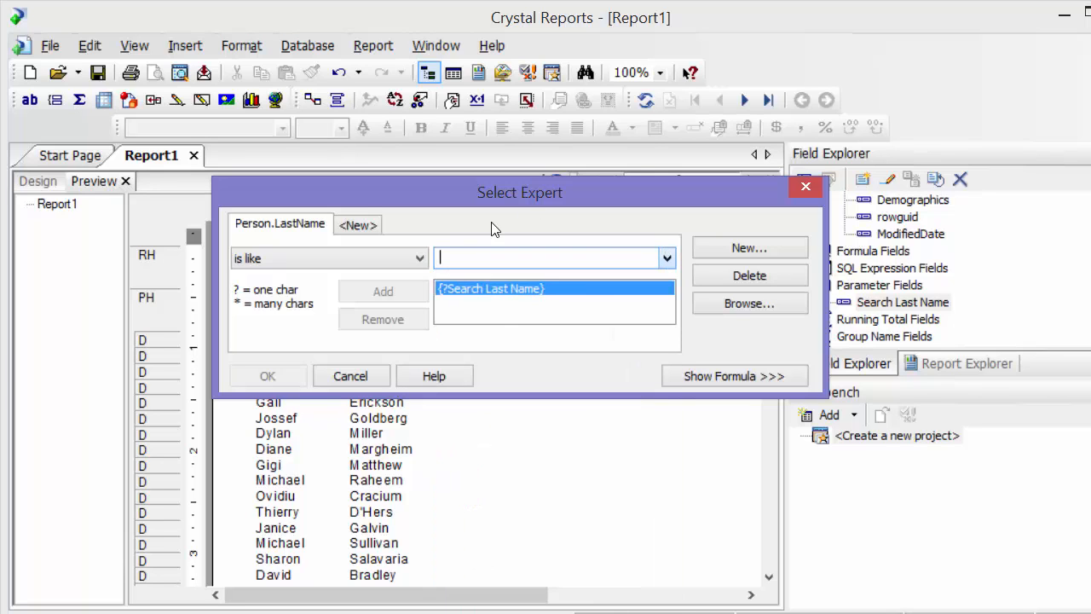
# Append + '*' after {?Search Last Name} in the record selection formula and apply it.
pyautogui.click(691, 376)
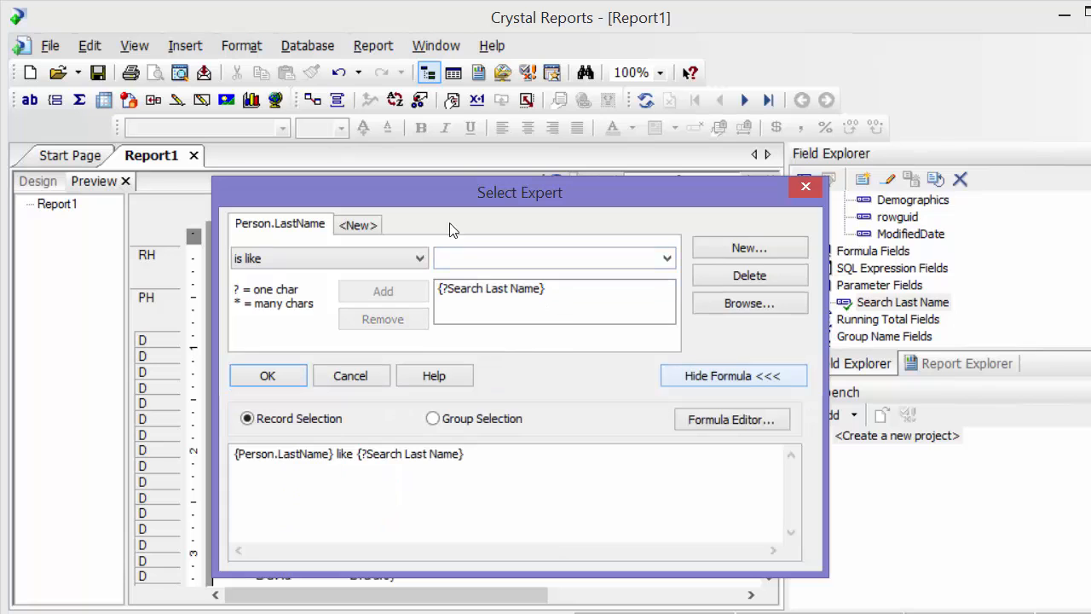
pyautogui.moveTo(474, 190); pyautogui.dragTo(479, 131)
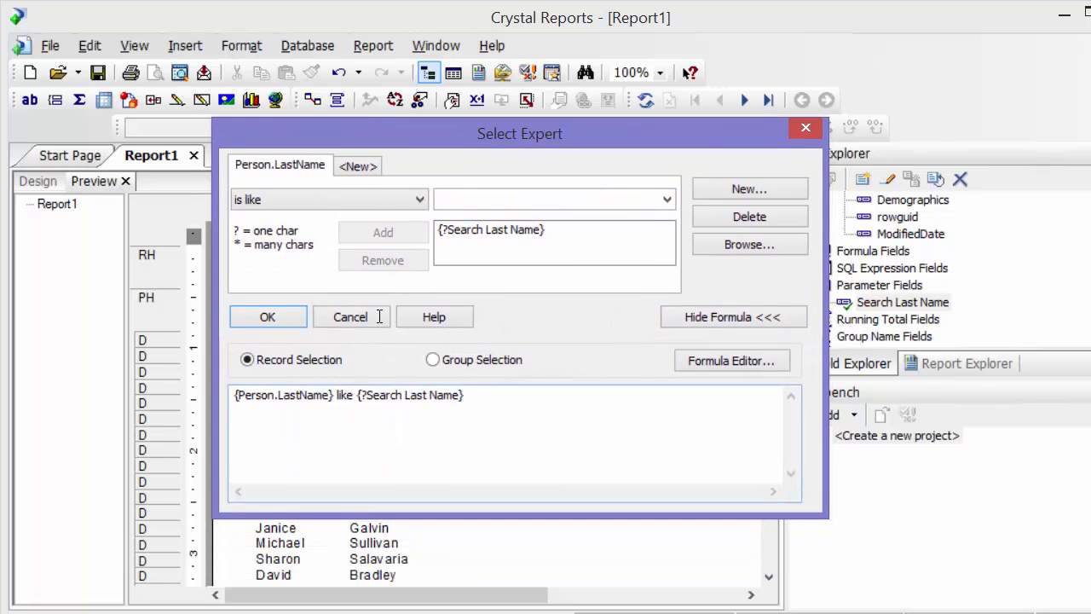
pyautogui.moveTo(483, 404); pyautogui.dragTo(380, 316)
pyautogui.click(528, 417)
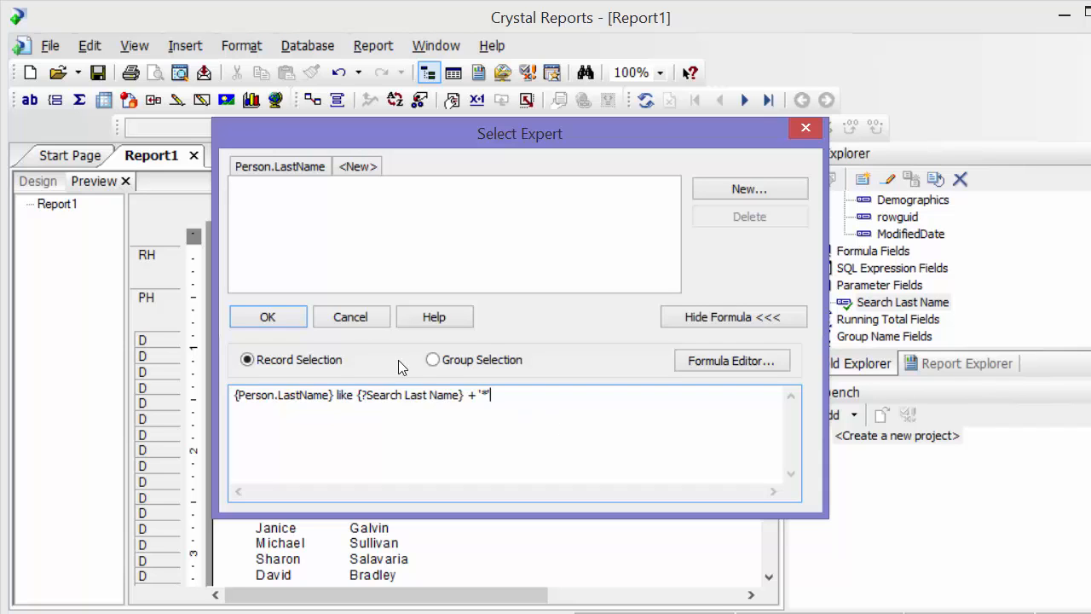
pyautogui.click(273, 323)
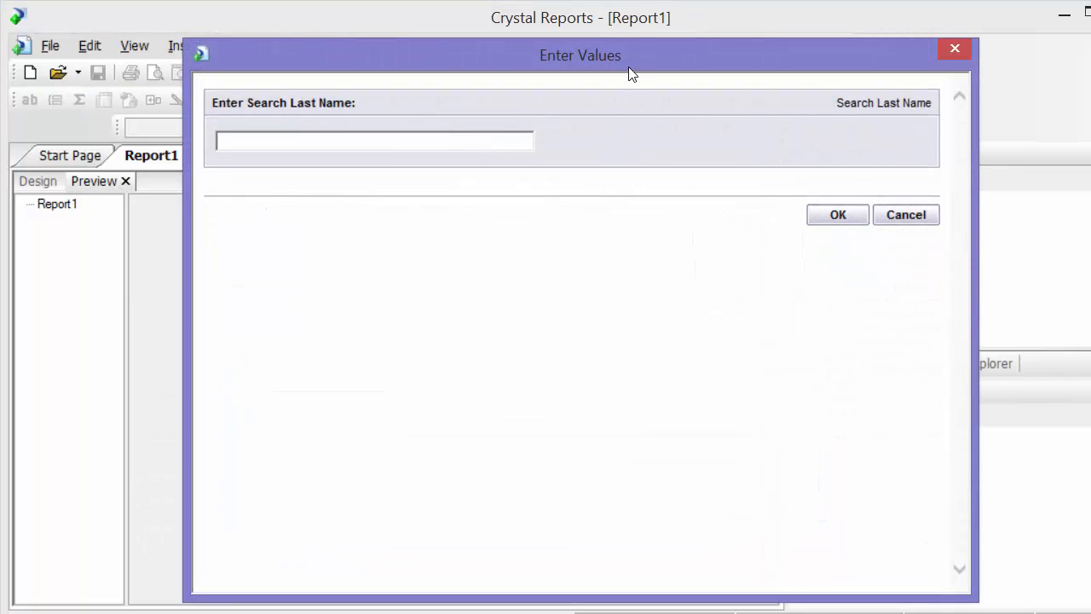
# Enter Var as the Search Last Name value and run the report with refreshed data.
pyautogui.moveTo(631, 73); pyautogui.dragTo(624, 147)
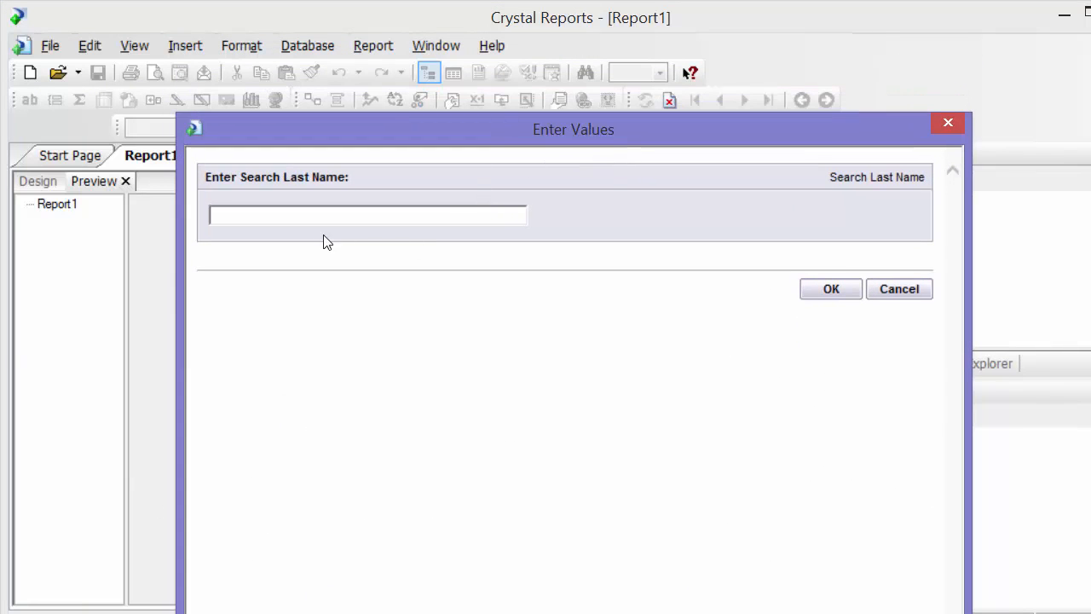
pyautogui.click(295, 219)
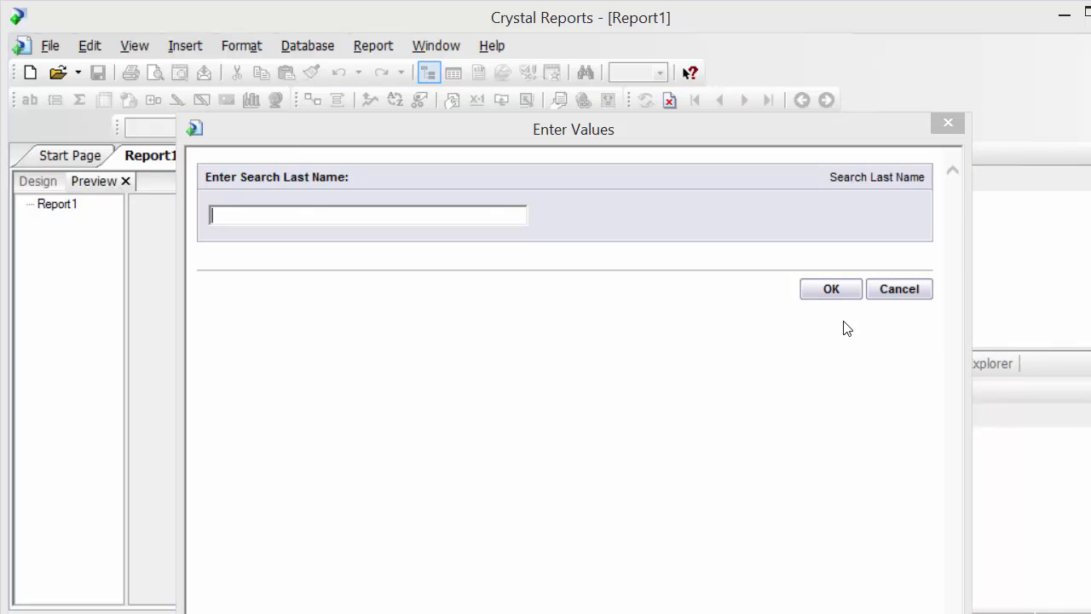
pyautogui.click(510, 222)
pyautogui.write('Var')
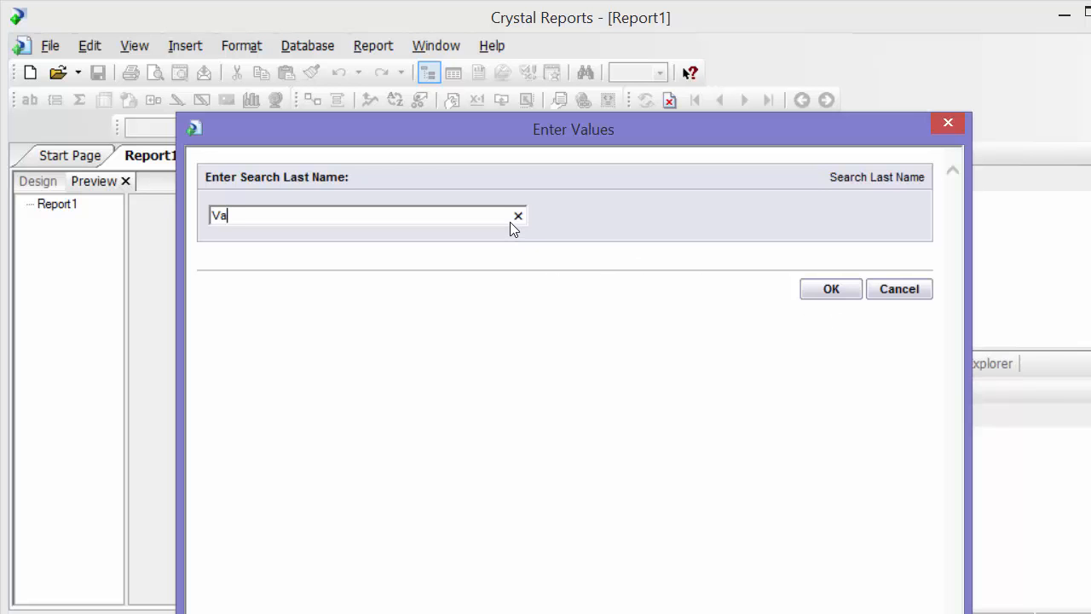
pyautogui.click(848, 294)
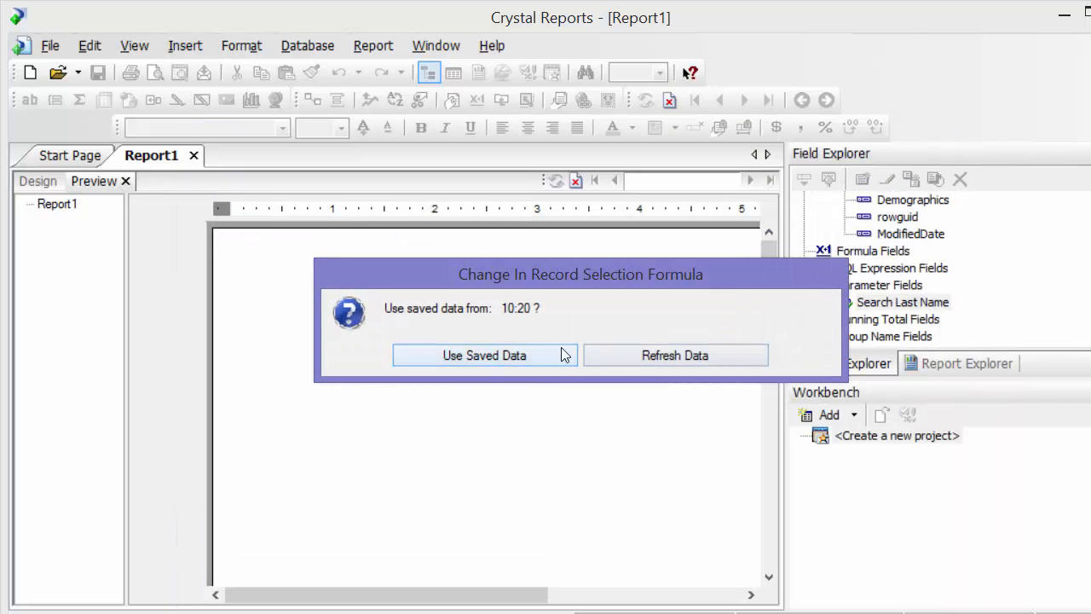
pyautogui.click(630, 356)
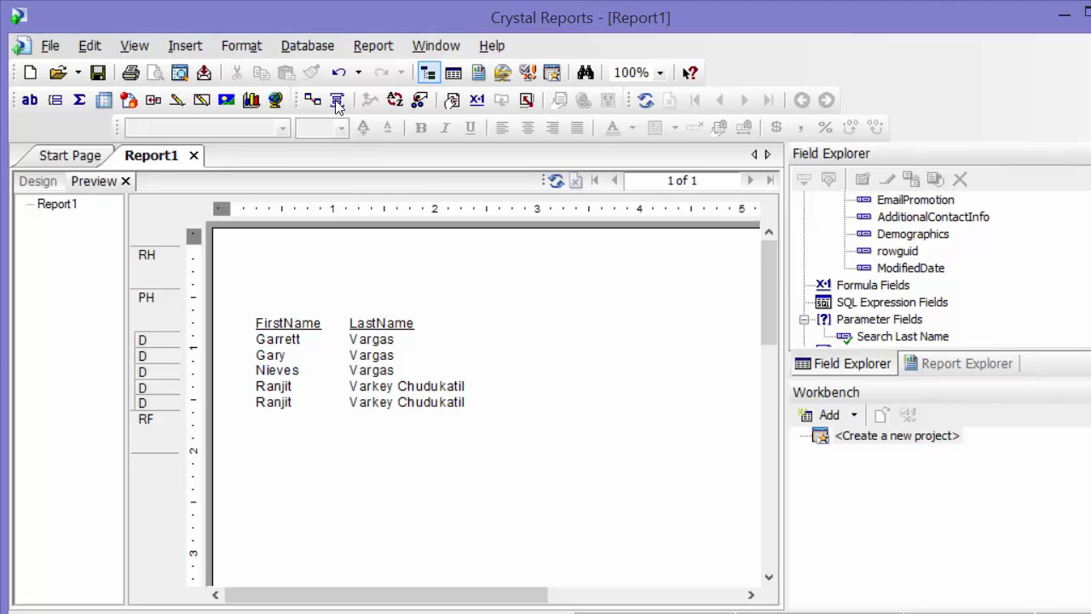
# Insert '*' + before {?Search Last Name} in the Person.LastName selection formula, apply it and refresh the report data.
pyautogui.click(420, 100)
pyautogui.click(526, 273)
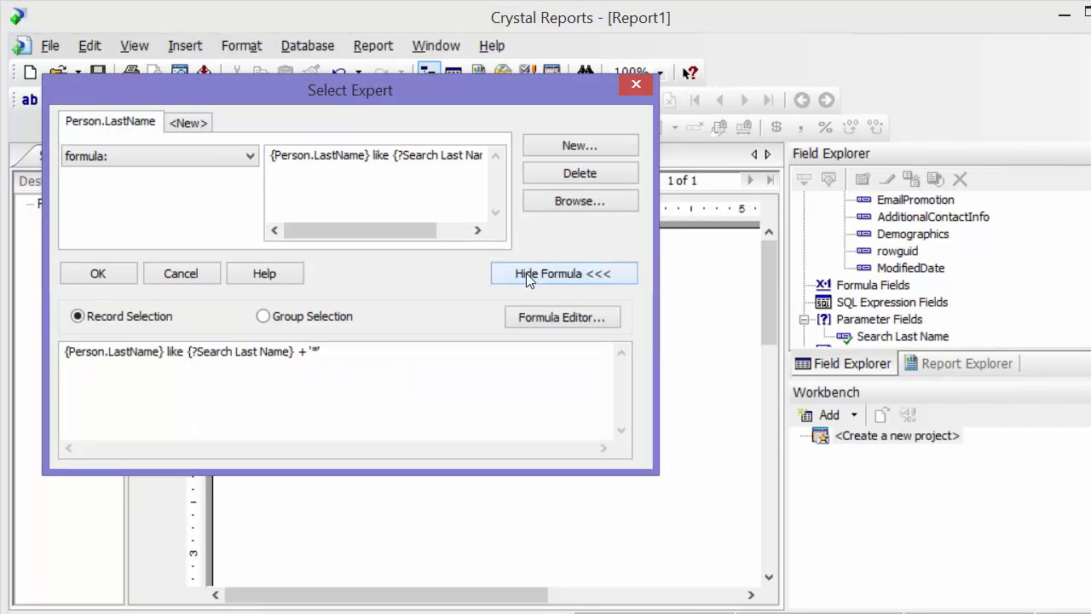
pyautogui.click(190, 353)
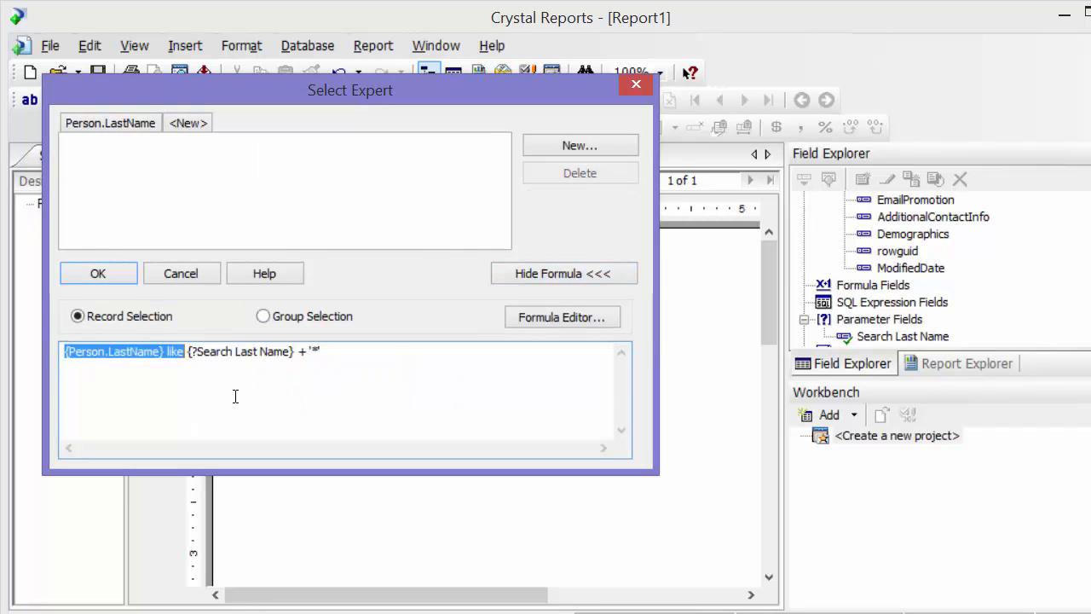
pyautogui.click(191, 357)
pyautogui.write('+')
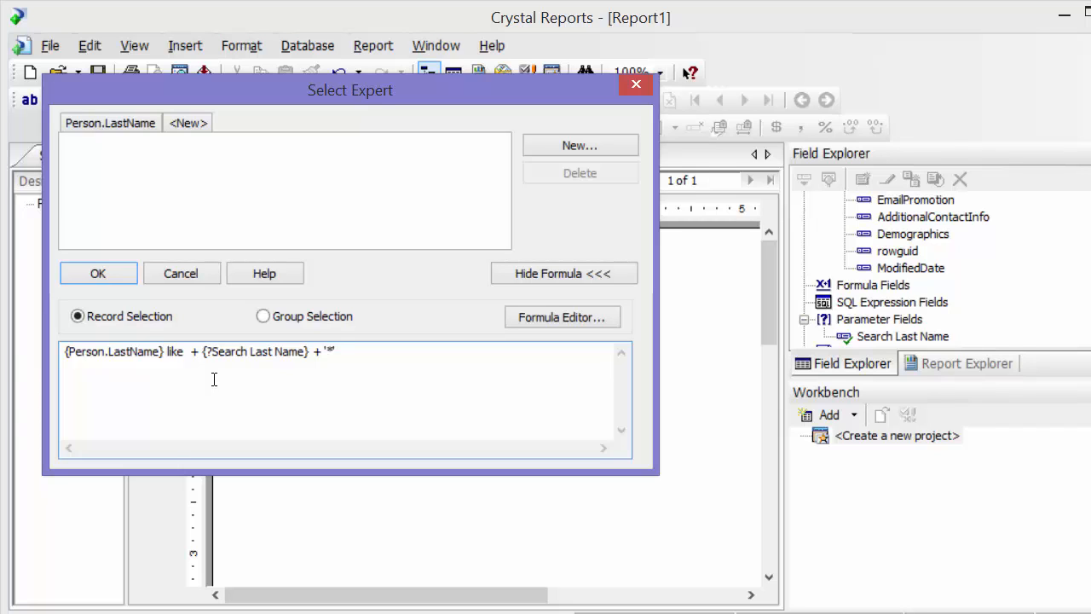
pyautogui.press('Left')
pyautogui.press('Left')
pyautogui.write("'")
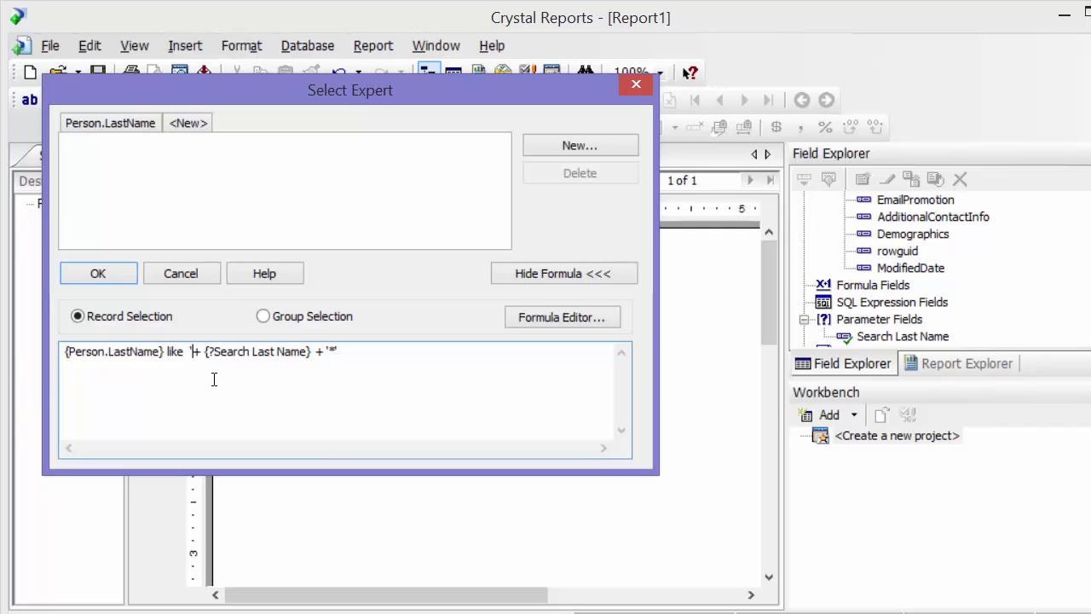
pyautogui.write("*'")
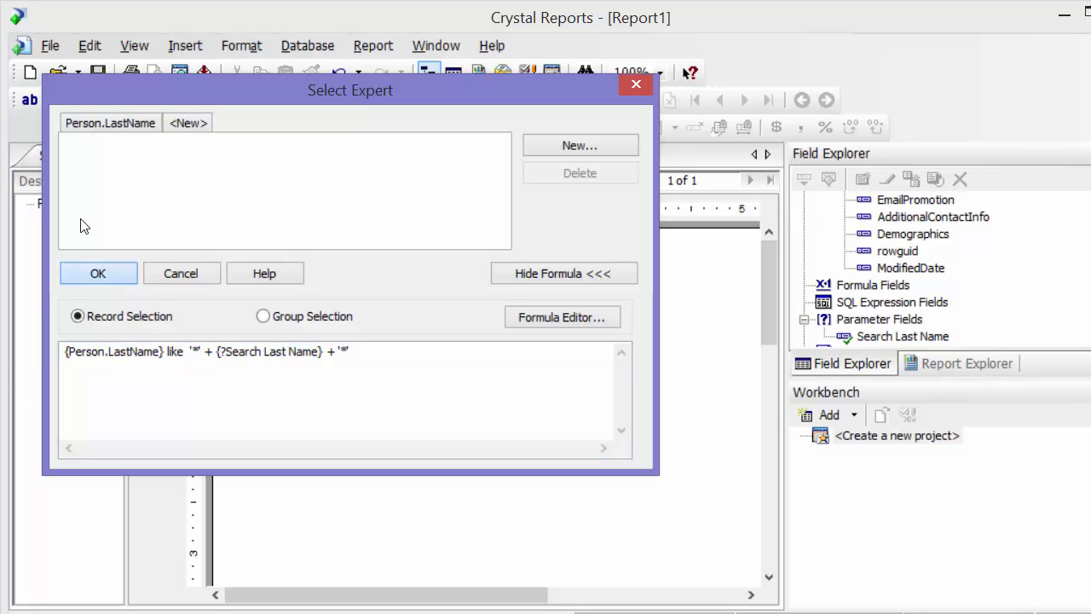
pyautogui.press('Return')
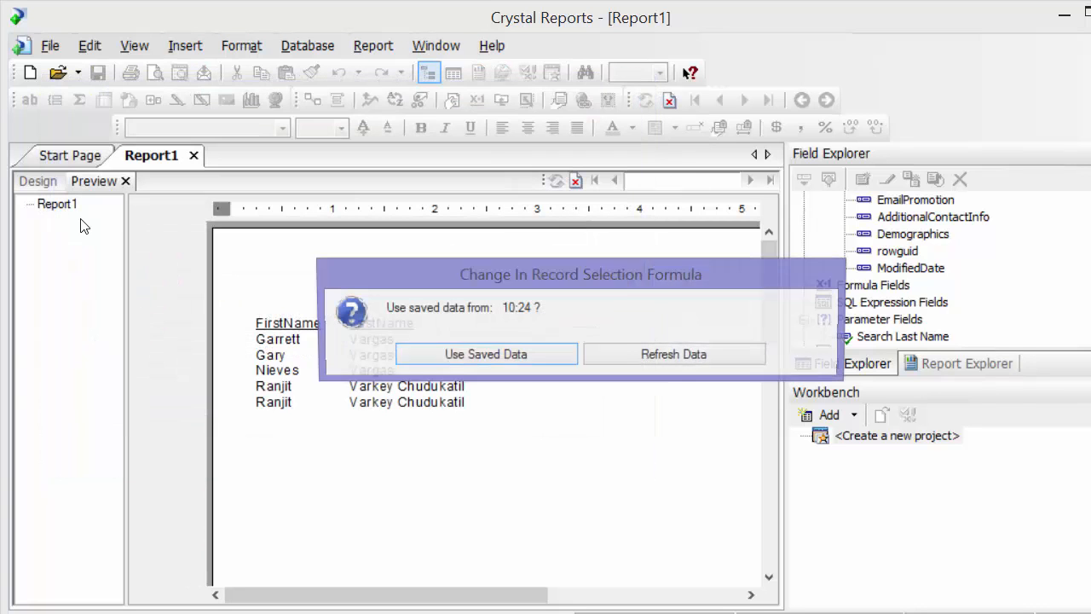
pyautogui.click(638, 355)
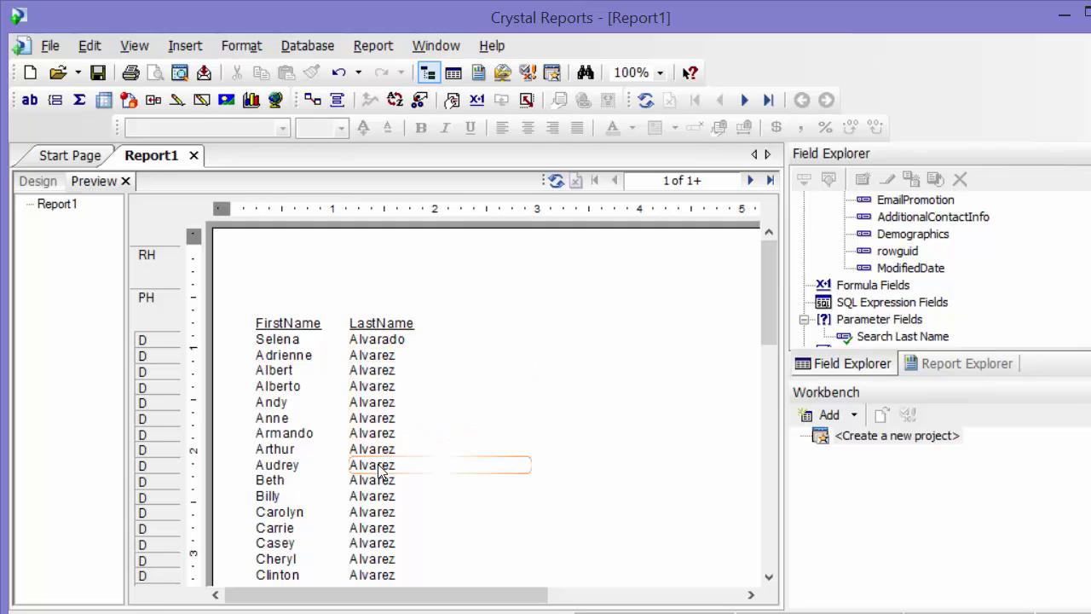
# Look through the first two pages of the report preview to examine which last names match the search text.
pyautogui.scroll(-10, 388, 469)
pyautogui.scroll(-5, 388, 475)
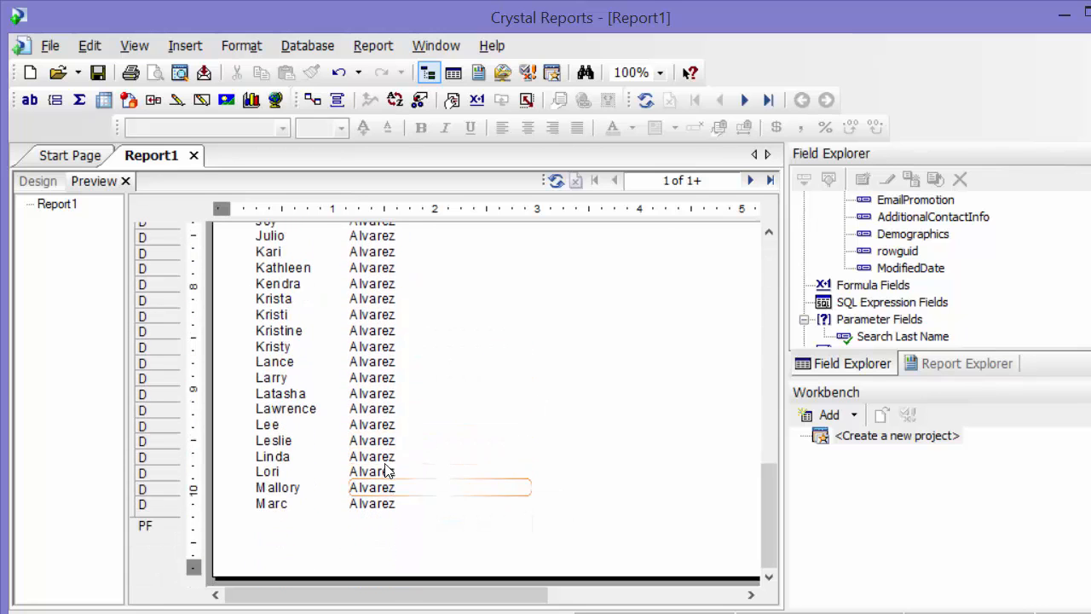
pyautogui.click(751, 180)
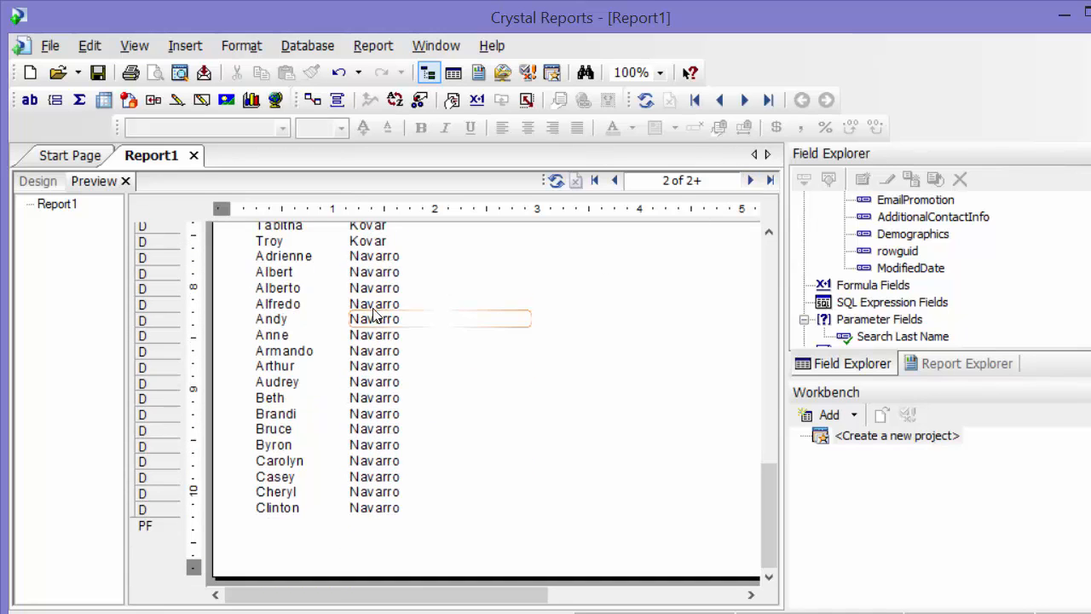
pyautogui.scroll(11, 389, 312)
pyautogui.scroll(5, 394, 375)
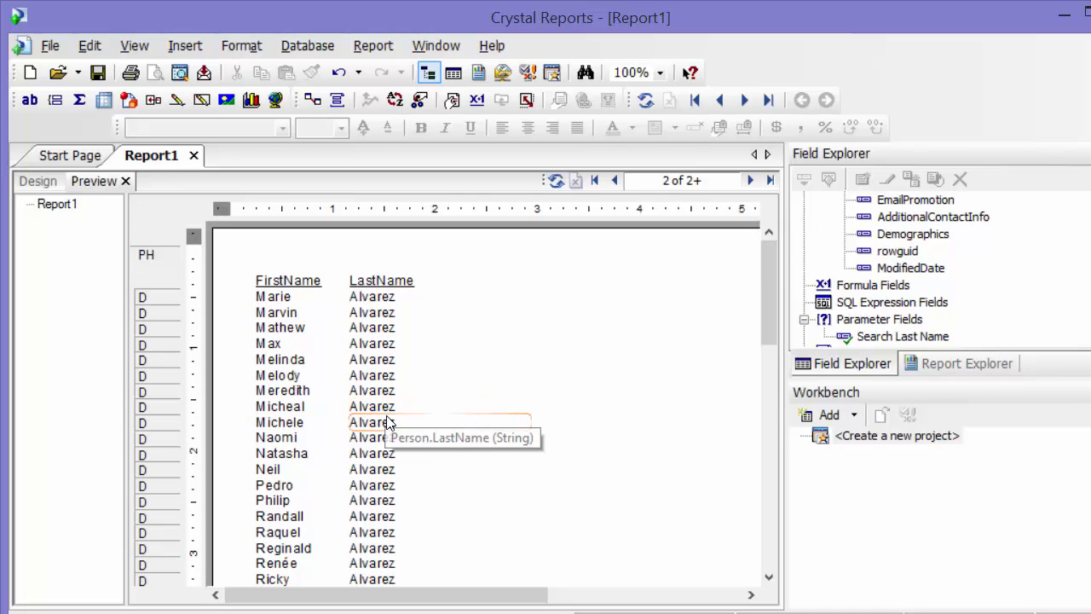
pyautogui.scroll(-3, 493, 467)
pyautogui.scroll(-11, 491, 467)
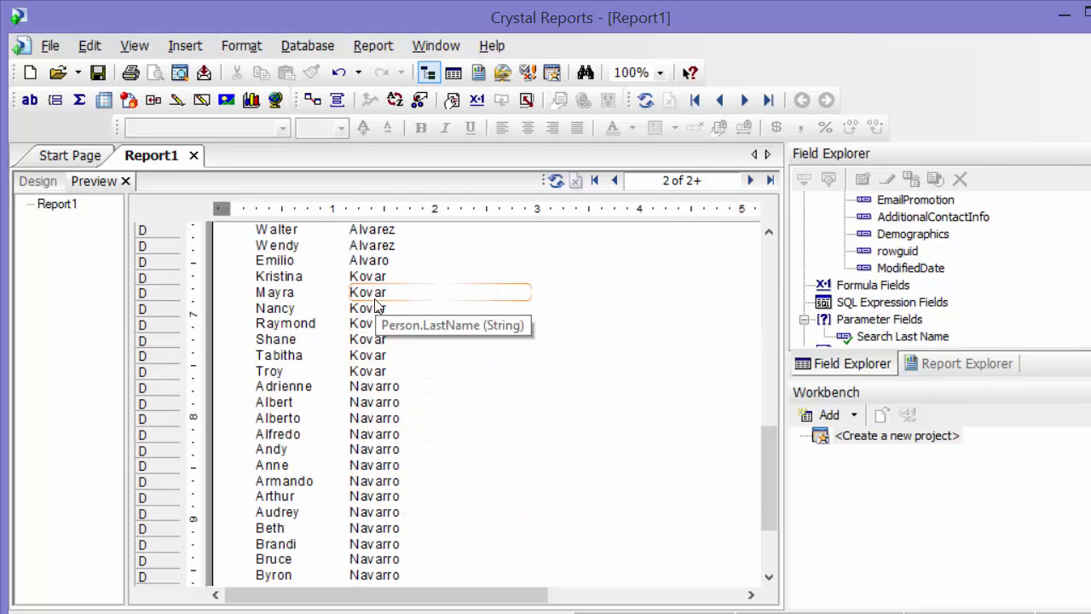
pyautogui.scroll(-1, 385, 452)
pyautogui.scroll(1, 385, 452)
pyautogui.scroll(14, 488, 437)
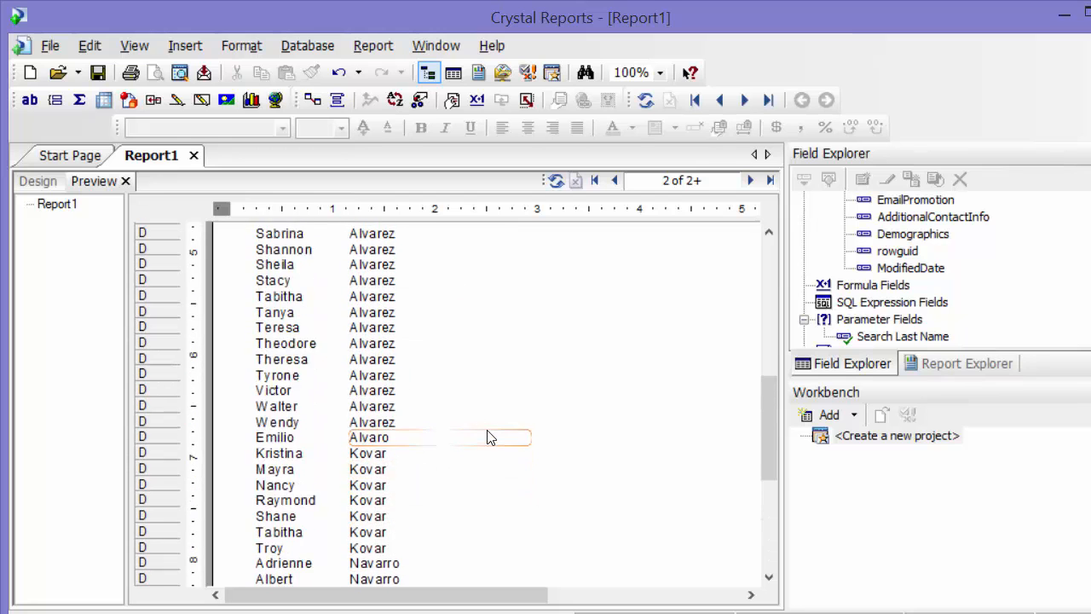